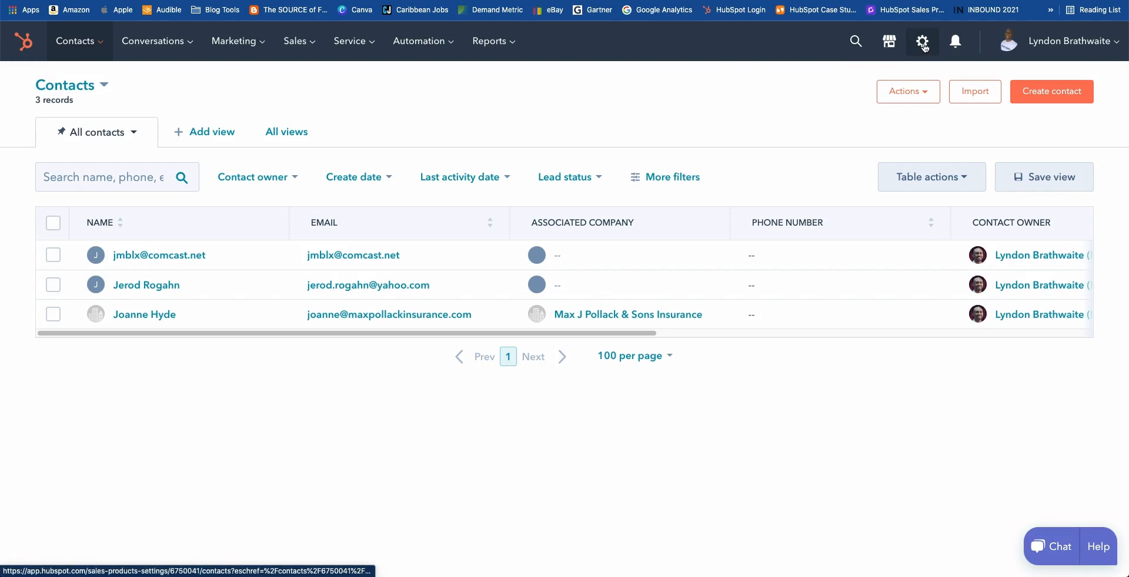
Open the General section of the personal preferences in the account settings
left_click(923, 42)
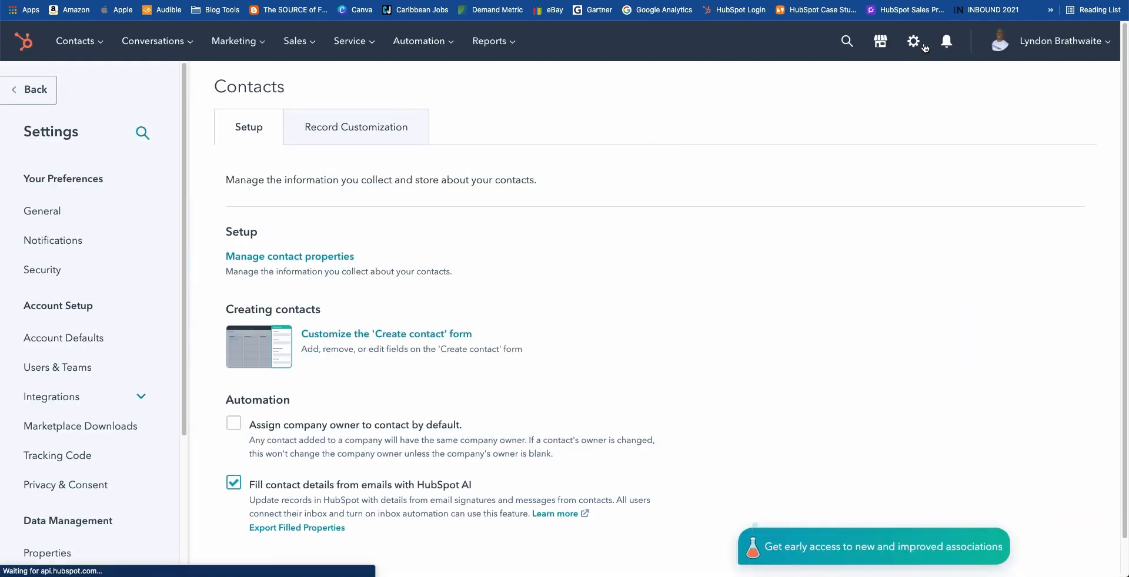
left_click(52, 217)
left_click(53, 213)
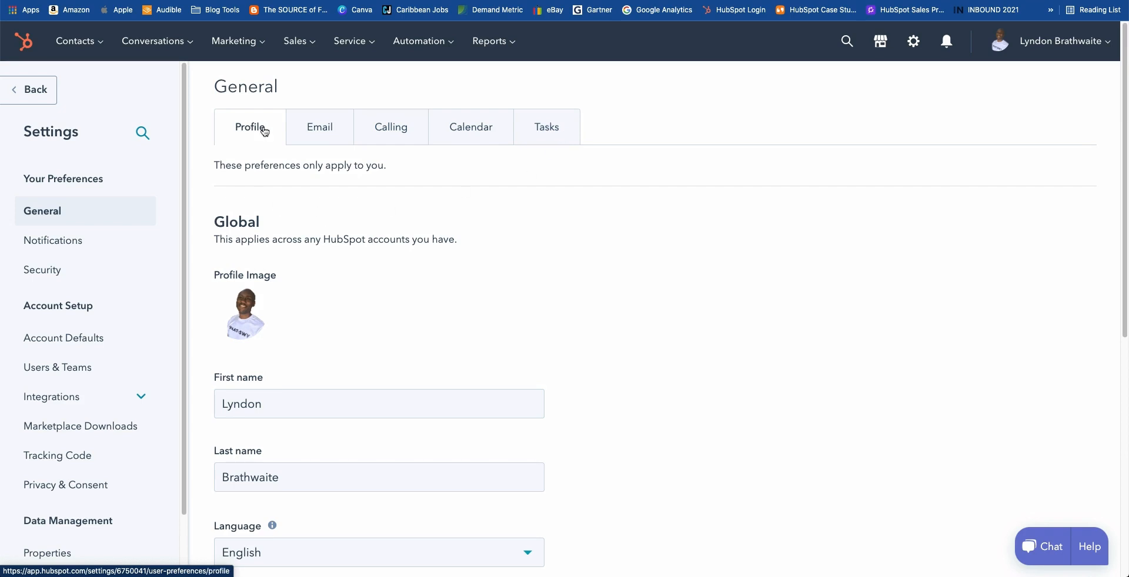
Review the profile's name, language, date and number format and phone number settings, including the phone country code options
scroll(262, 218, "down", 3)
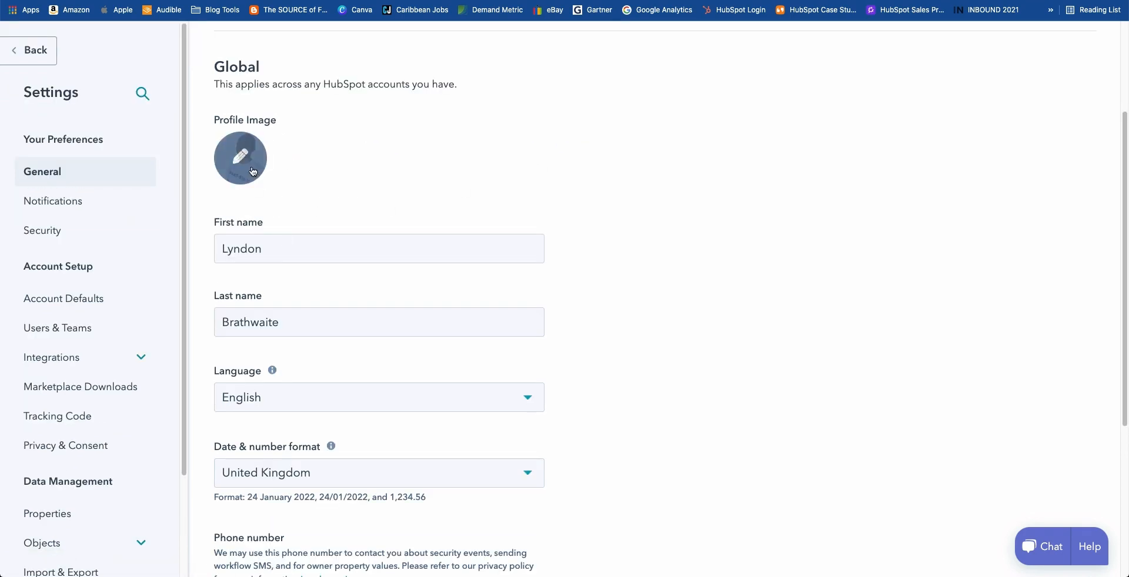
scroll(275, 181, "down", 1)
scroll(275, 181, "down", 3)
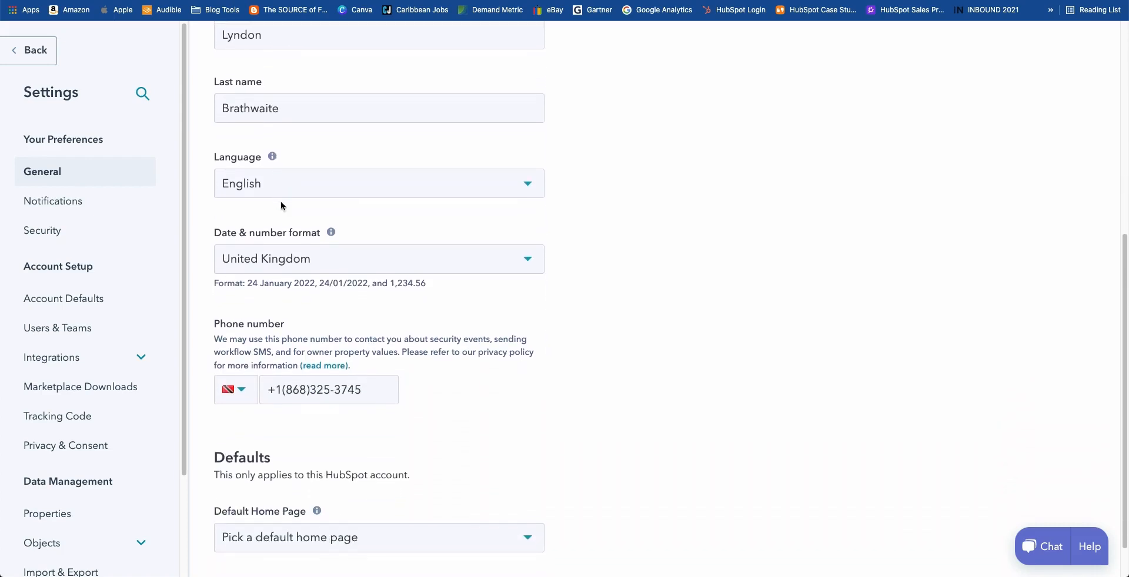
scroll(280, 204, "down", 1)
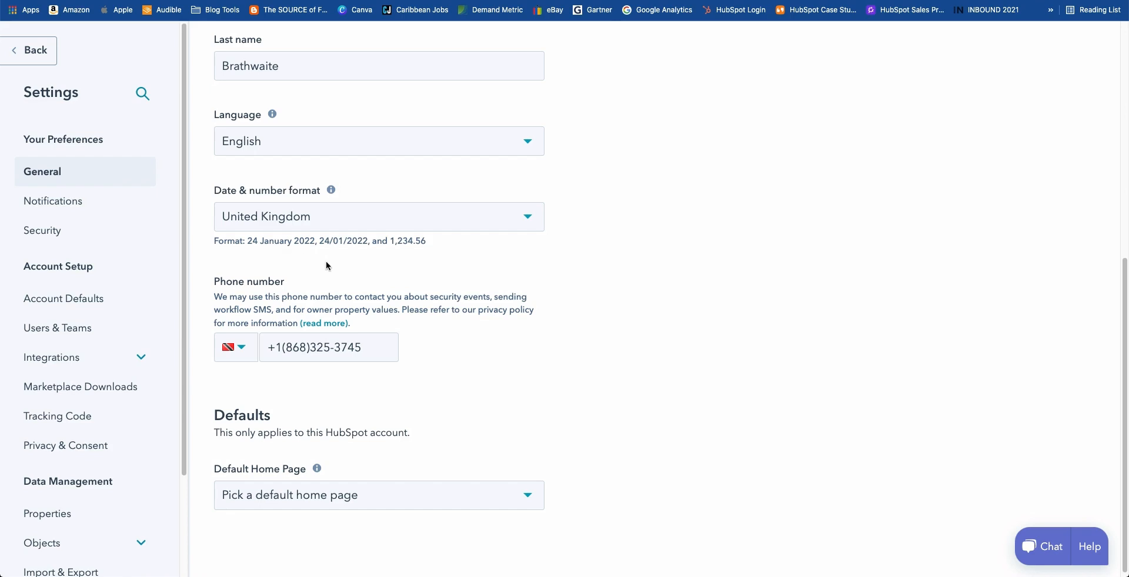
scroll(326, 262, "down", 1)
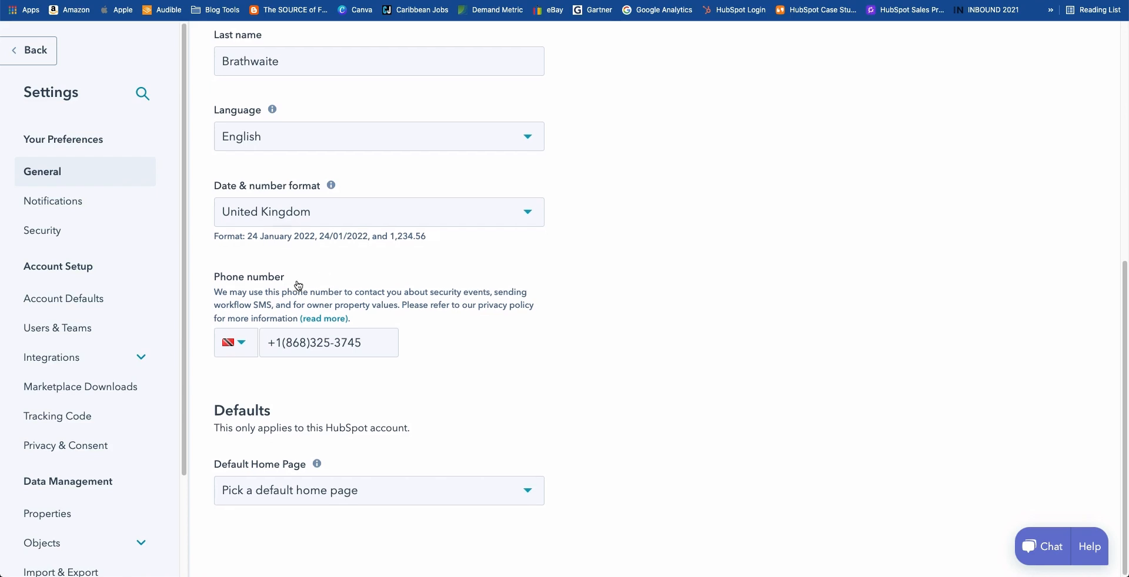
left_click(242, 344)
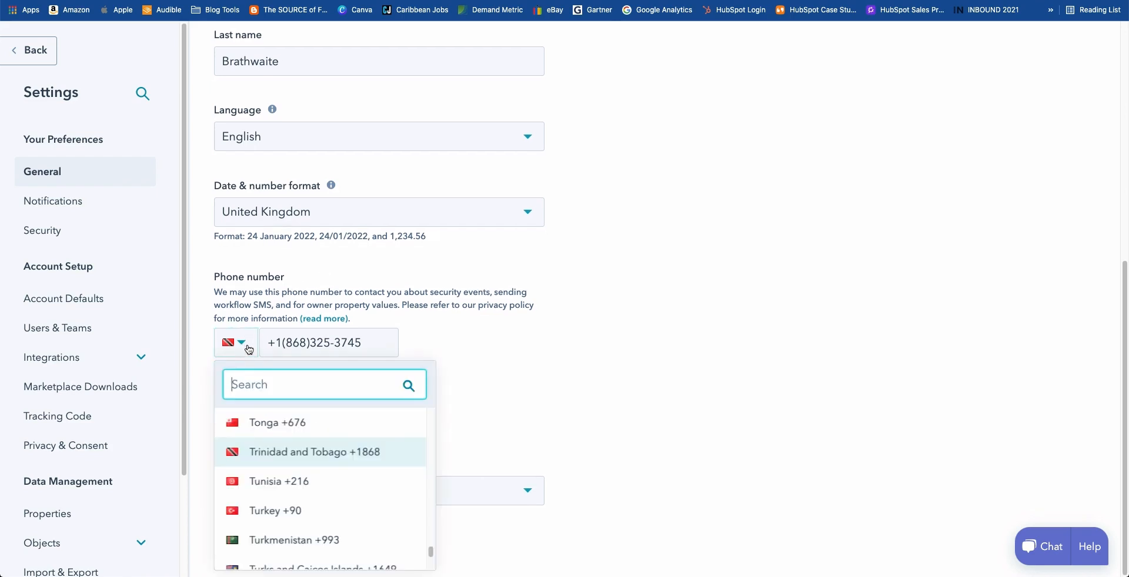
left_click(390, 346)
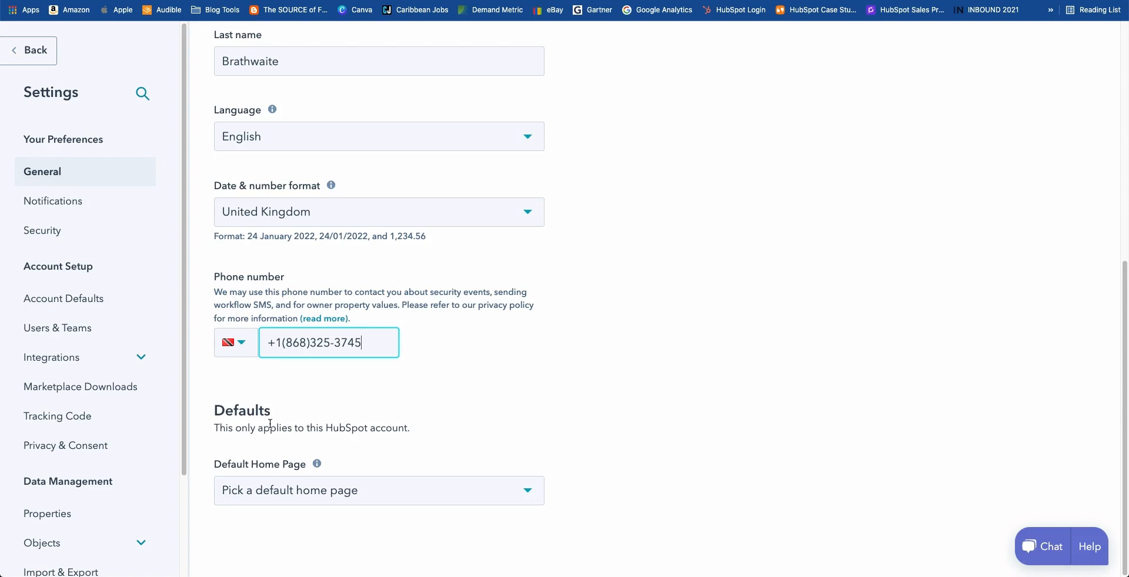
Set the profile's default home page to Tasks
left_click(531, 505)
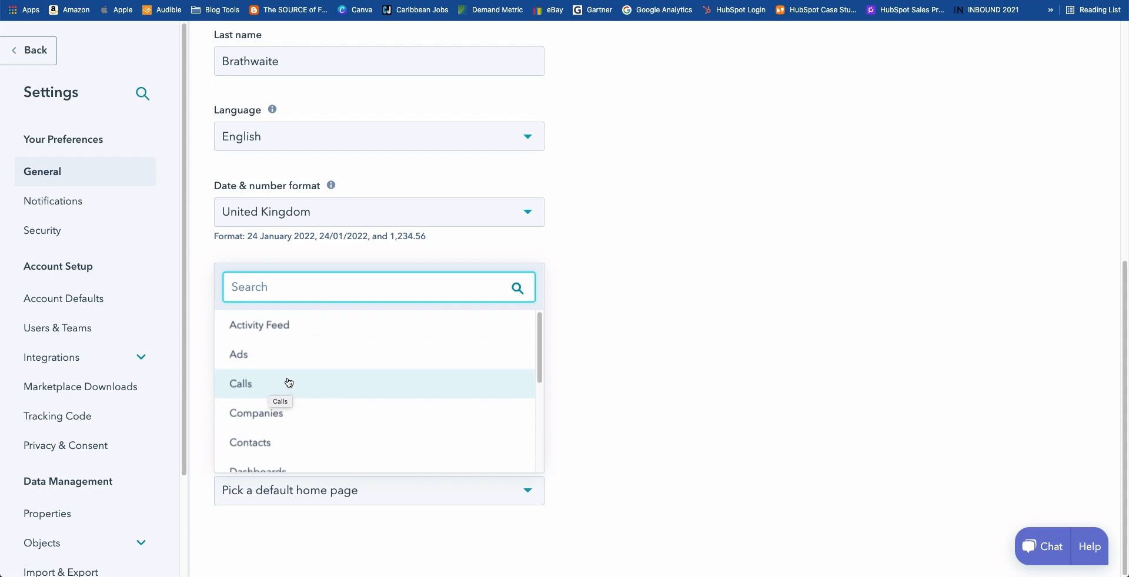
scroll(287, 385, "down", 3)
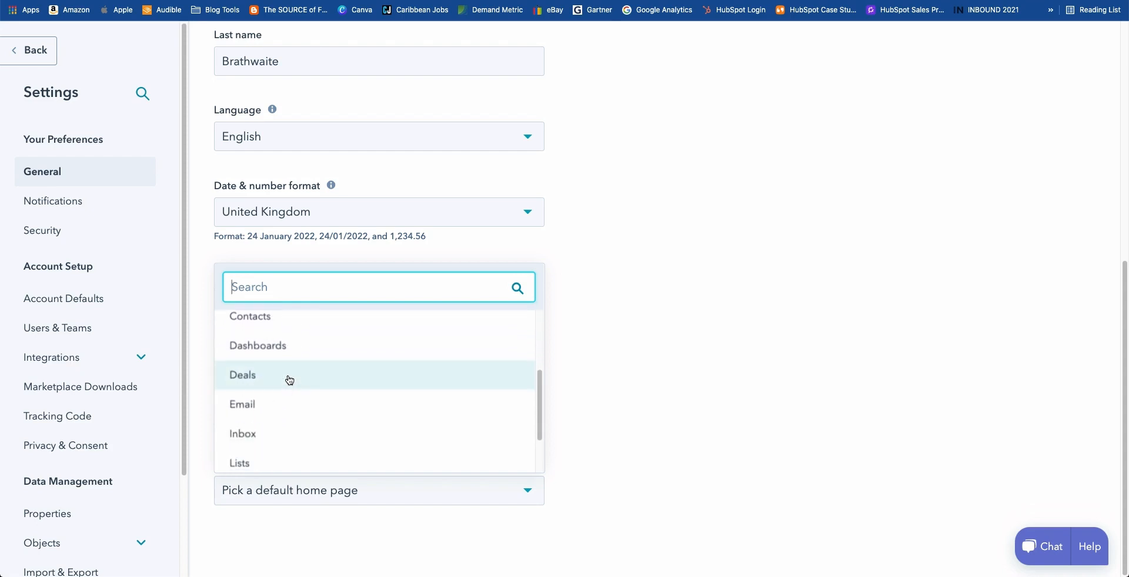
scroll(288, 379, "down", 2)
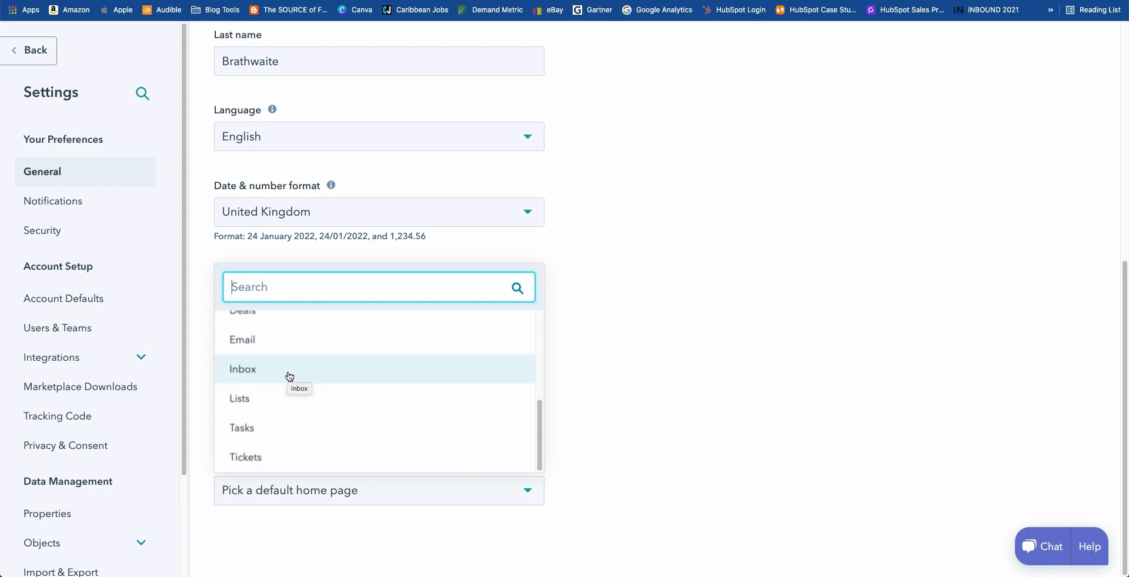
left_click(270, 427)
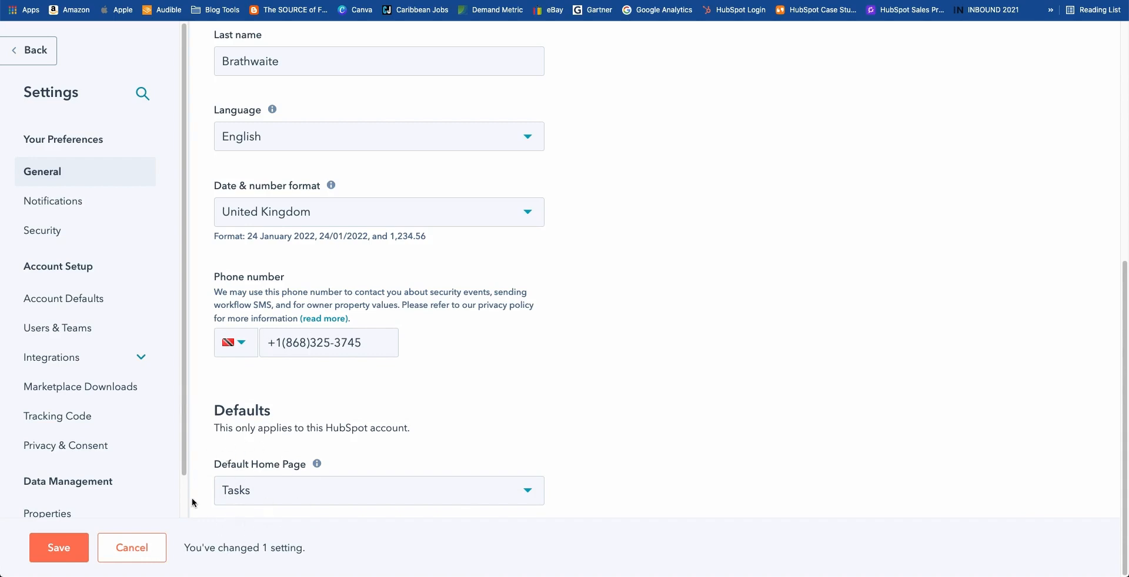
Change the profile's default home page to Dashboards
left_click(410, 500)
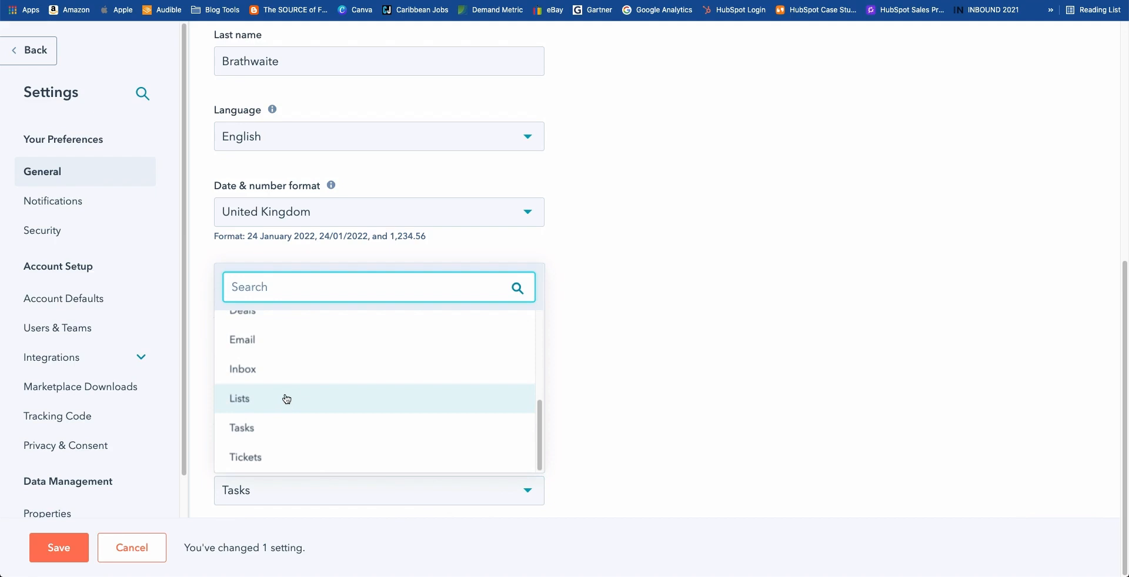
scroll(286, 403, "up", 2)
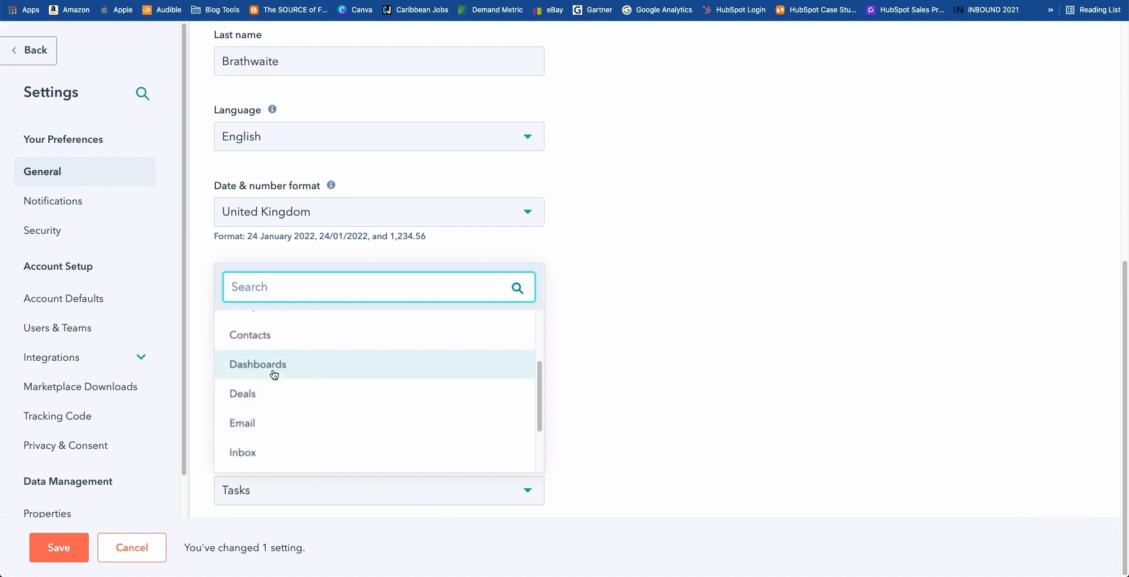
left_click(271, 363)
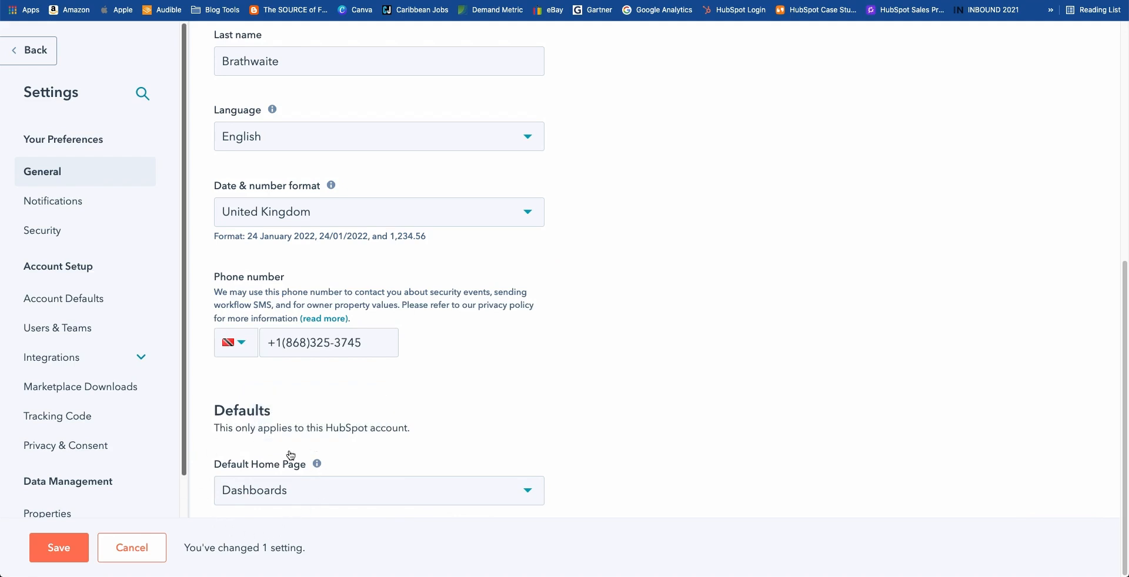
Set the profile's default home page to Email and save the settings
left_click(360, 505)
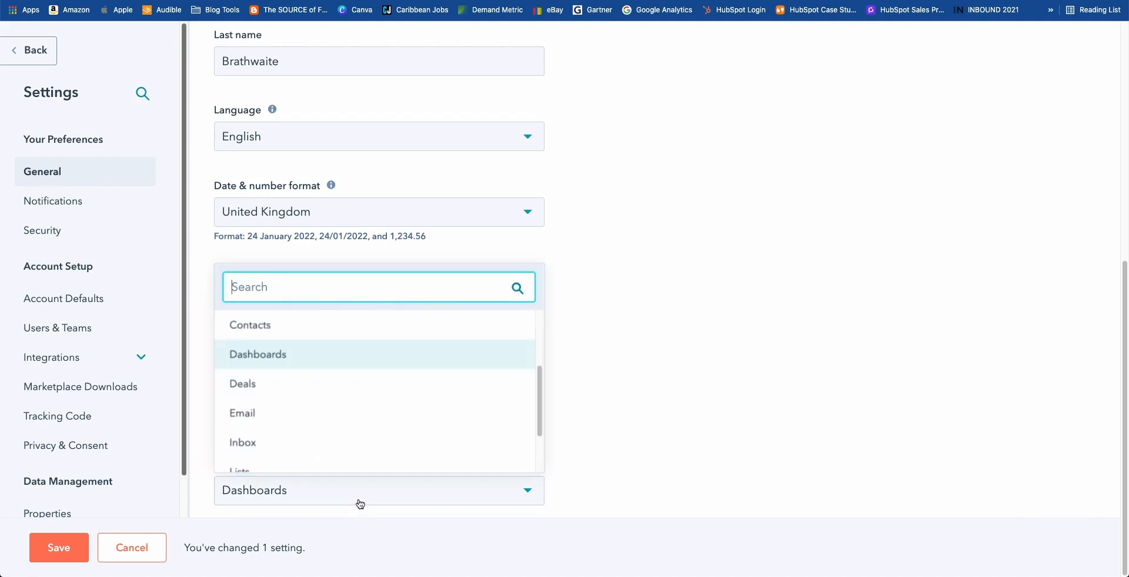
left_click(266, 415)
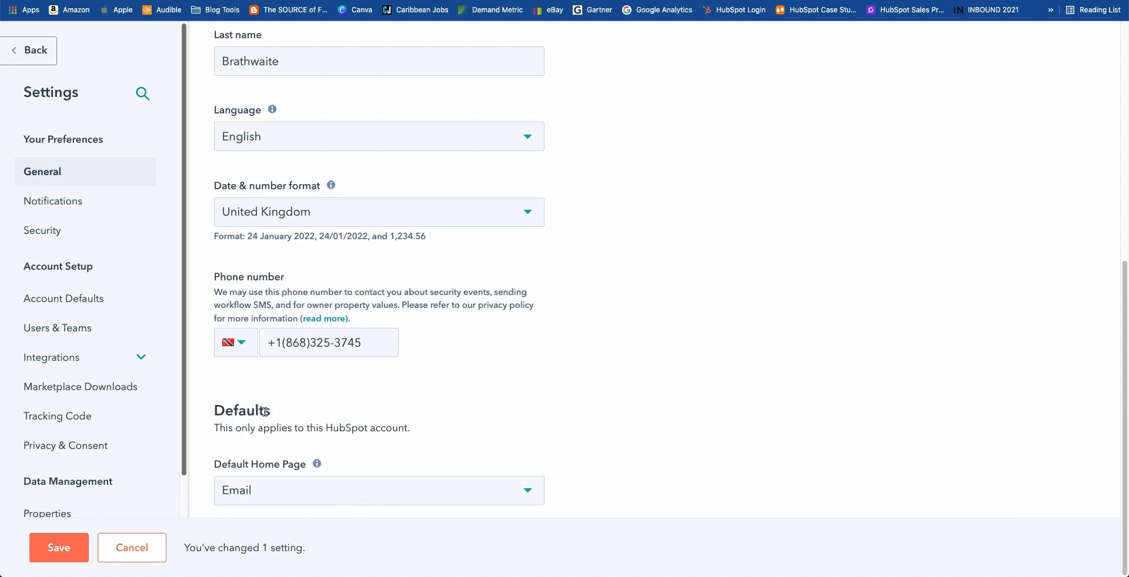
left_click(275, 499)
scroll(265, 442, "down", 1)
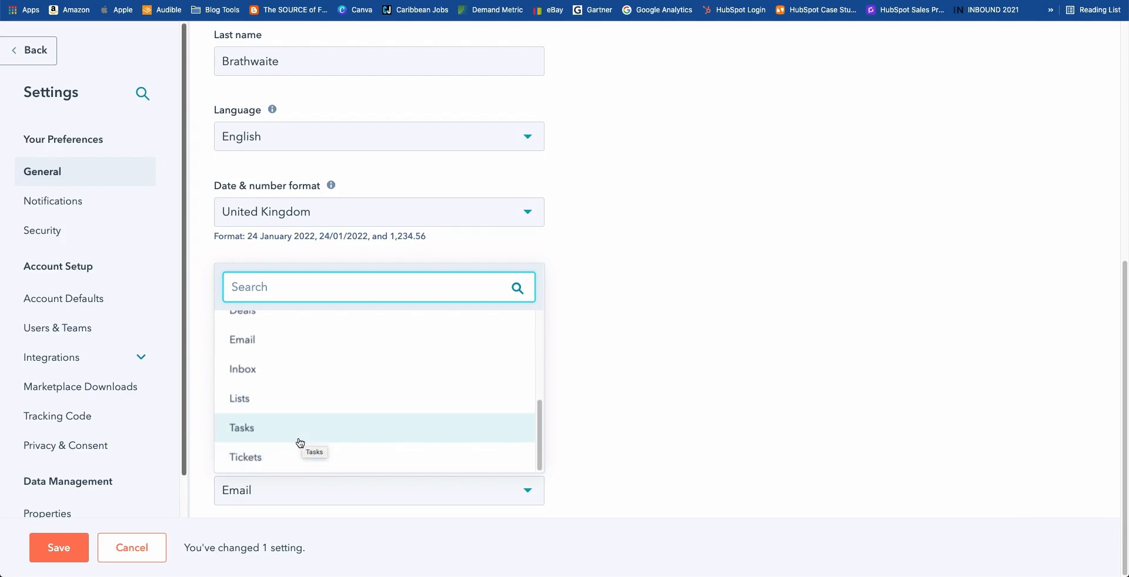
left_click(57, 557)
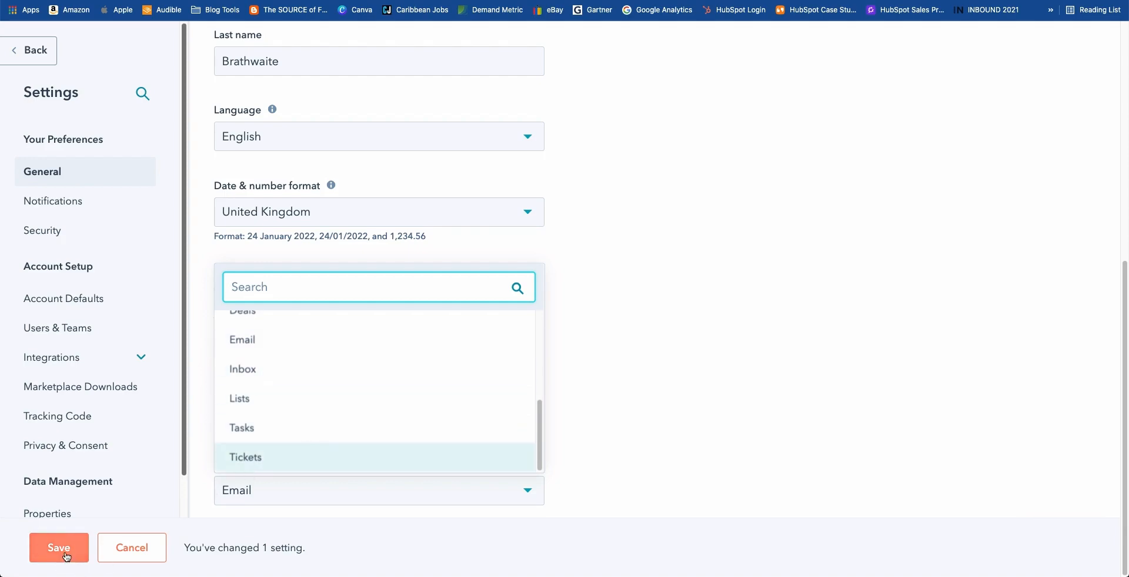
Open the email preferences and view the email signature editor, closing it without changes
scroll(283, 483, "up", 7)
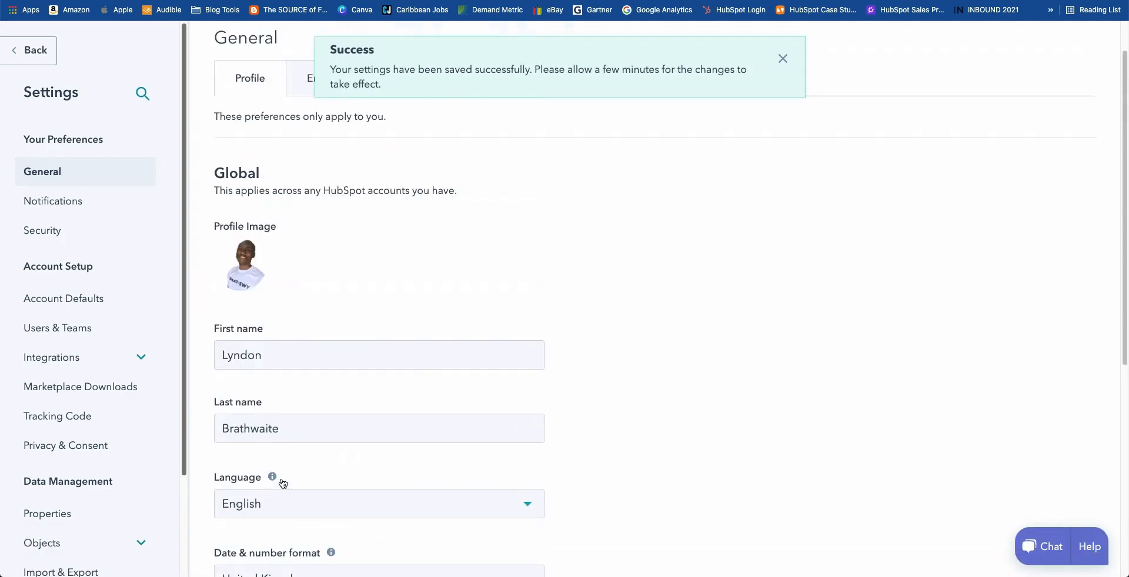
left_click(299, 128)
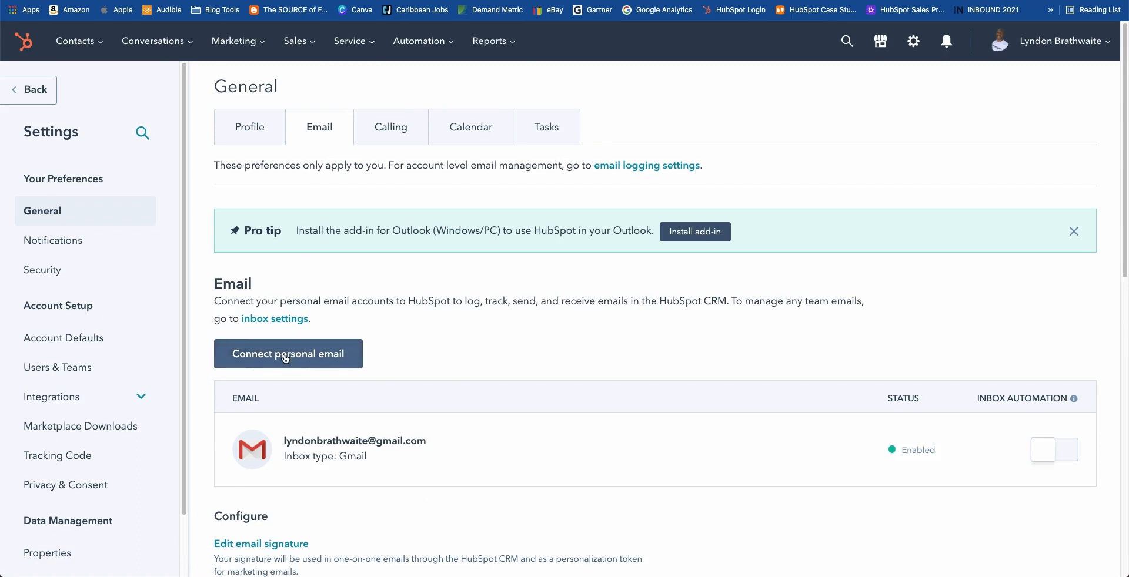
scroll(429, 341, "down", 1)
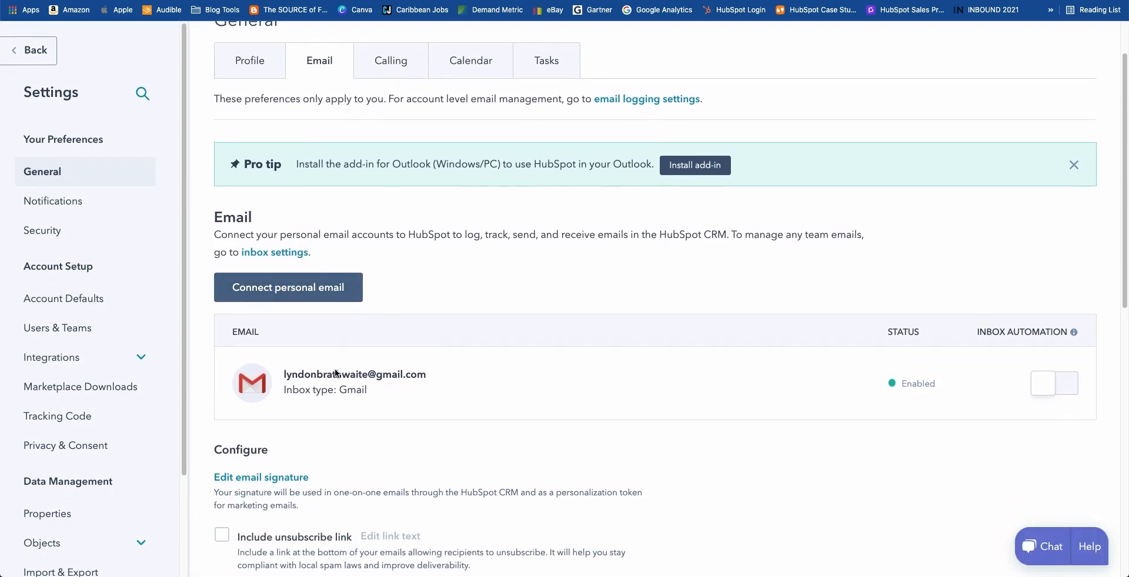
scroll(430, 360, "down", 5)
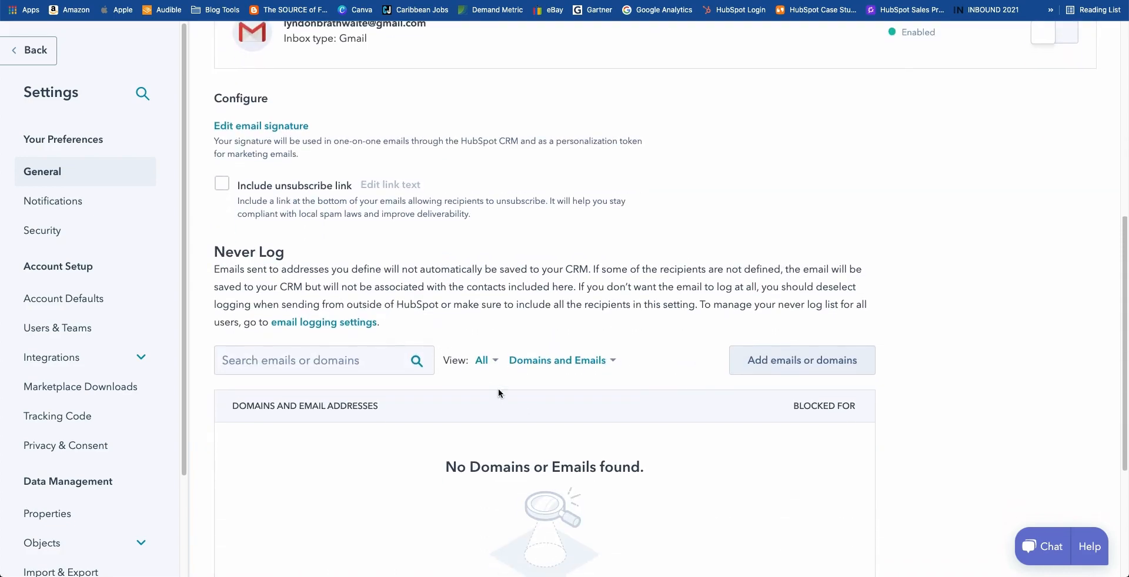
left_click(265, 128)
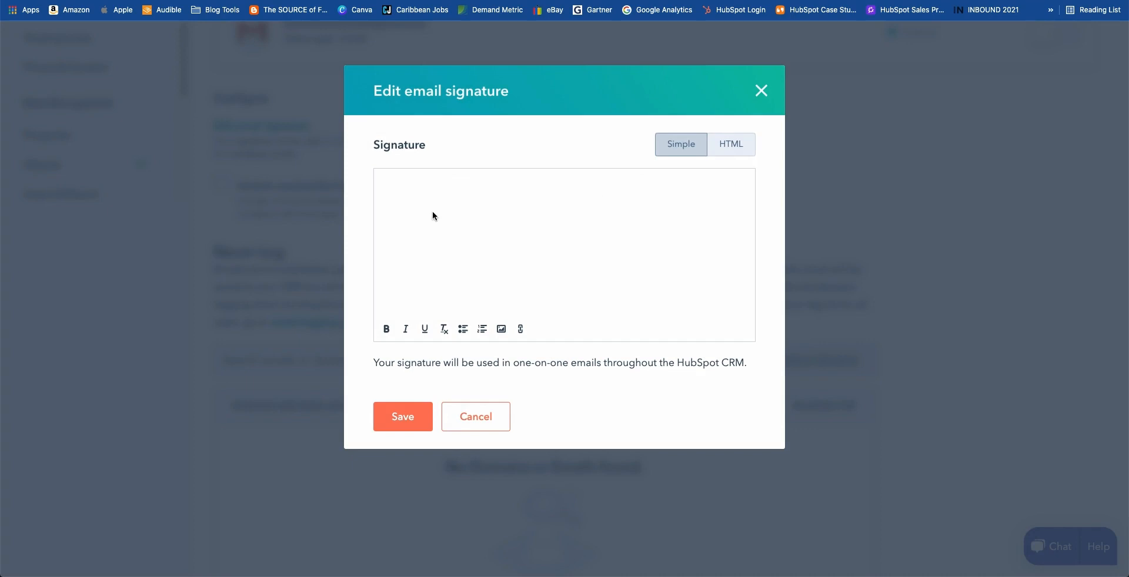
left_click(478, 416)
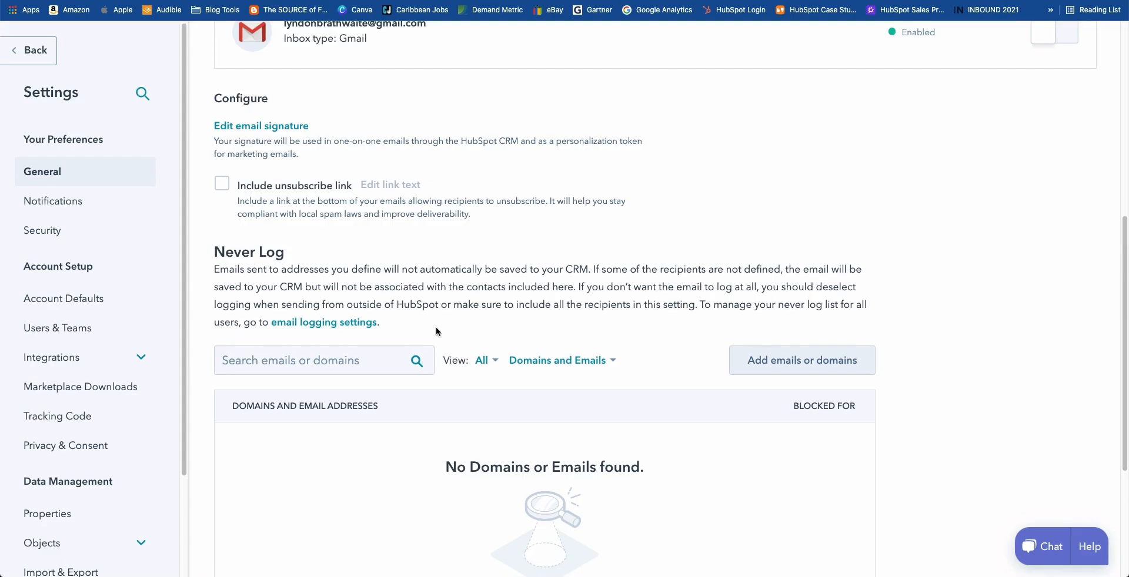
Examine the connected email, Never Log section and available email extension downloads in the email preferences
scroll(256, 147, "down", 3)
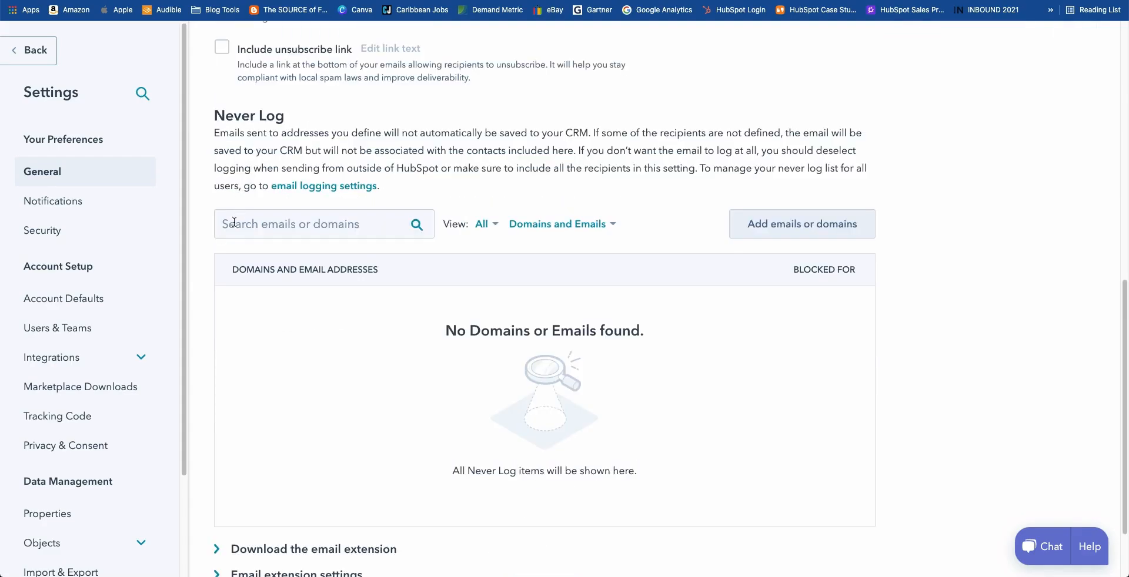
scroll(247, 230, "down", 2)
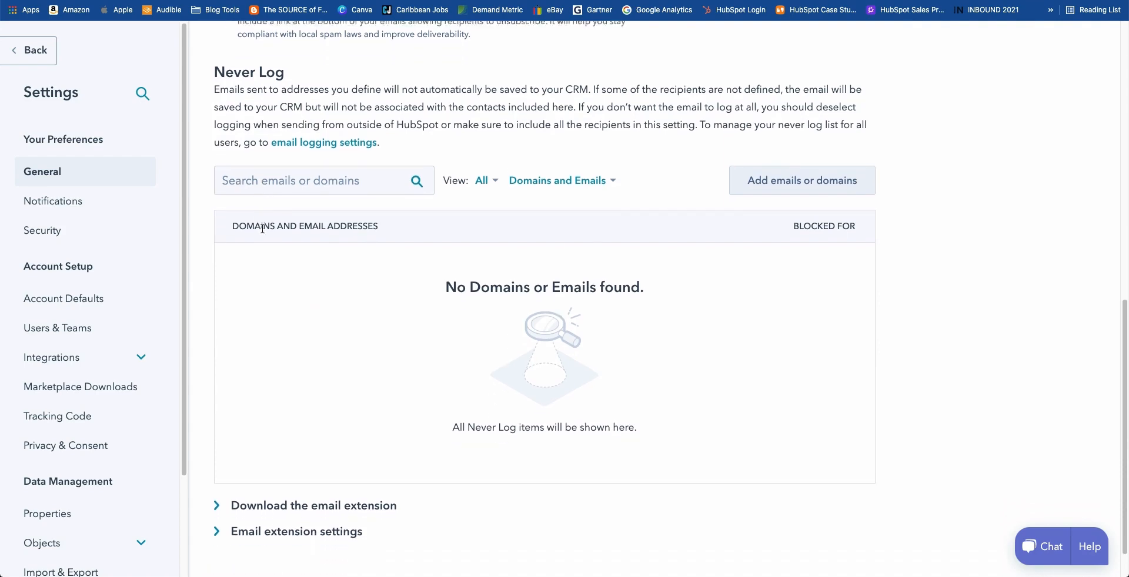
scroll(292, 323, "up", 10)
scroll(292, 322, "down", 4)
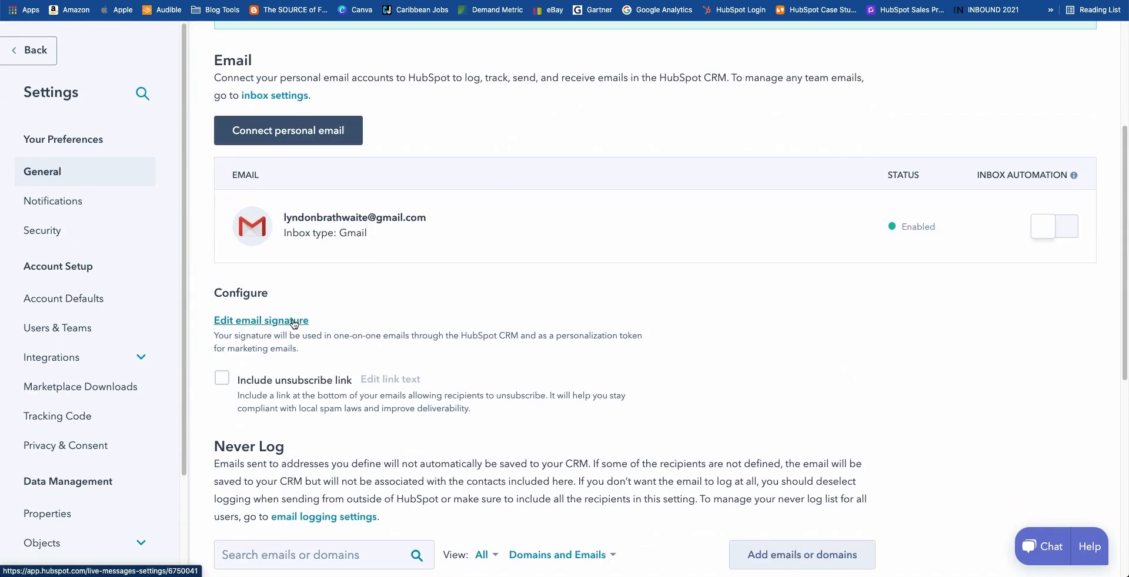
scroll(284, 242, "up", 1)
scroll(353, 223, "down", 7)
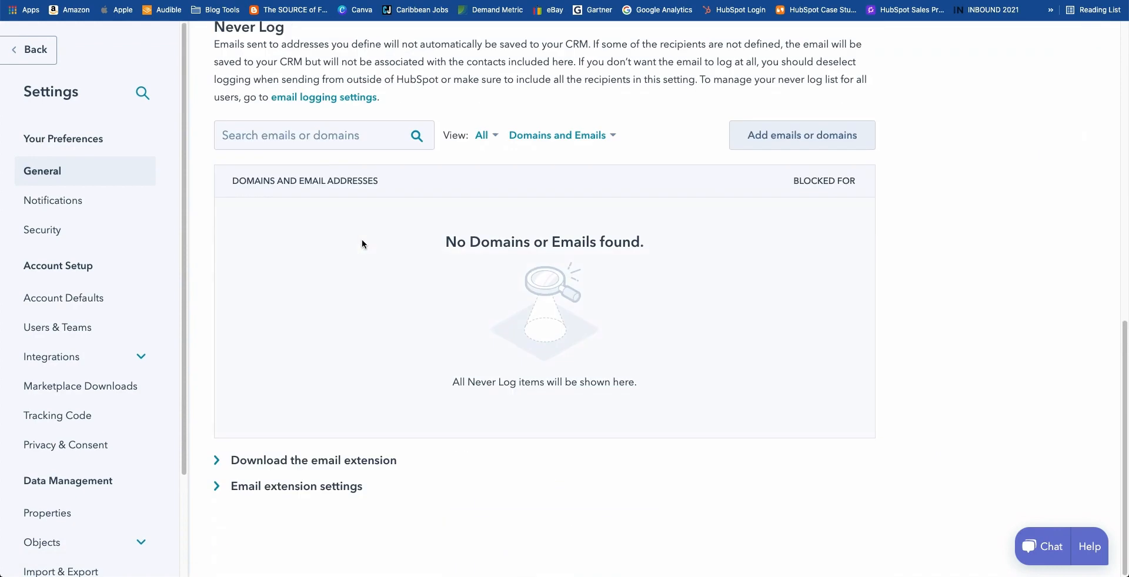
left_click(296, 462)
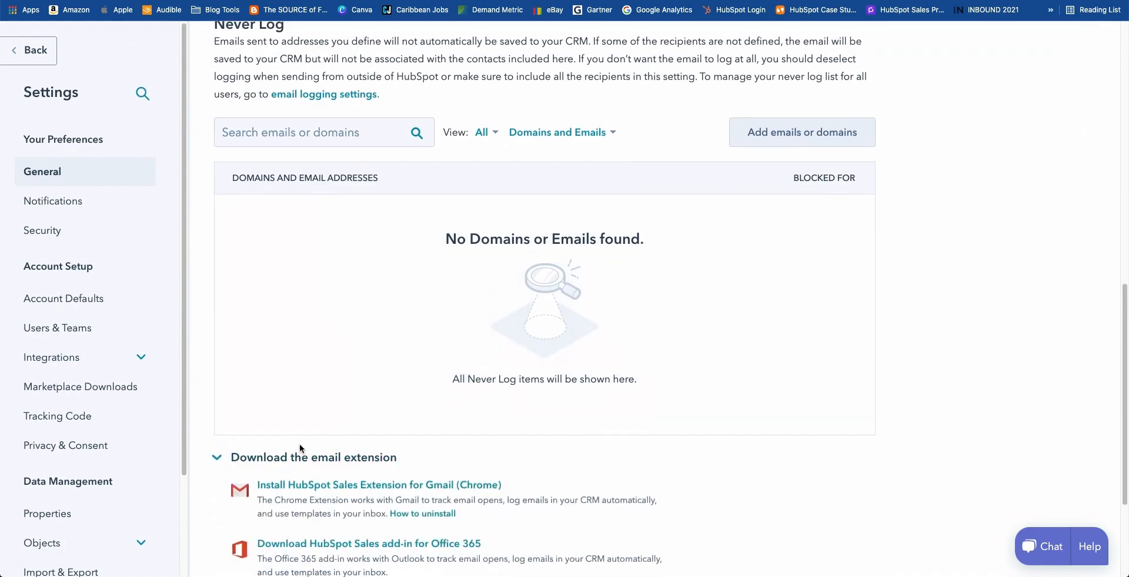
scroll(323, 309, "down", 3)
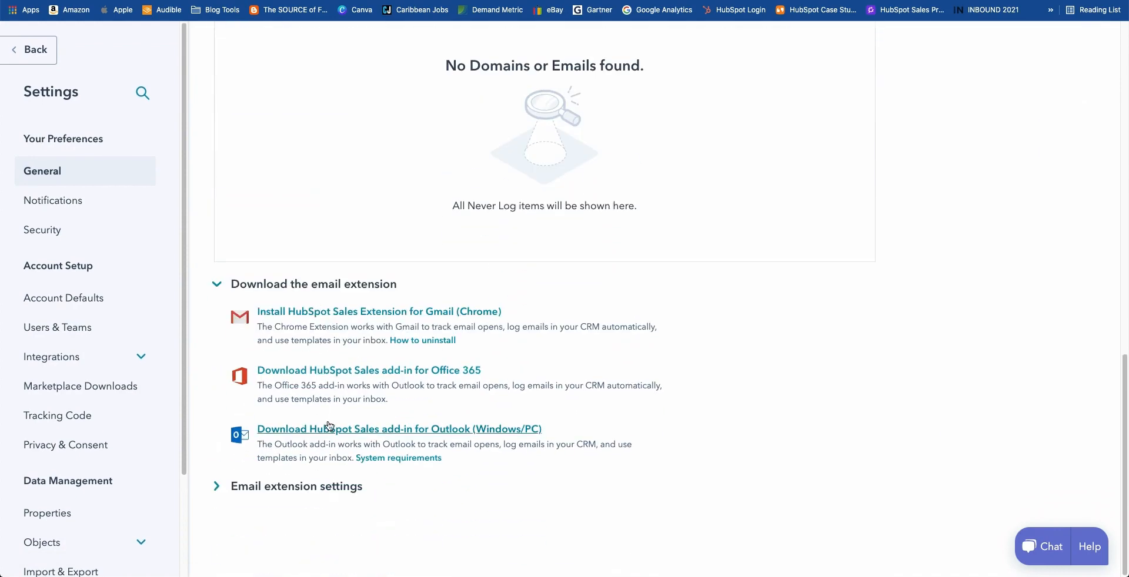
left_click(217, 287)
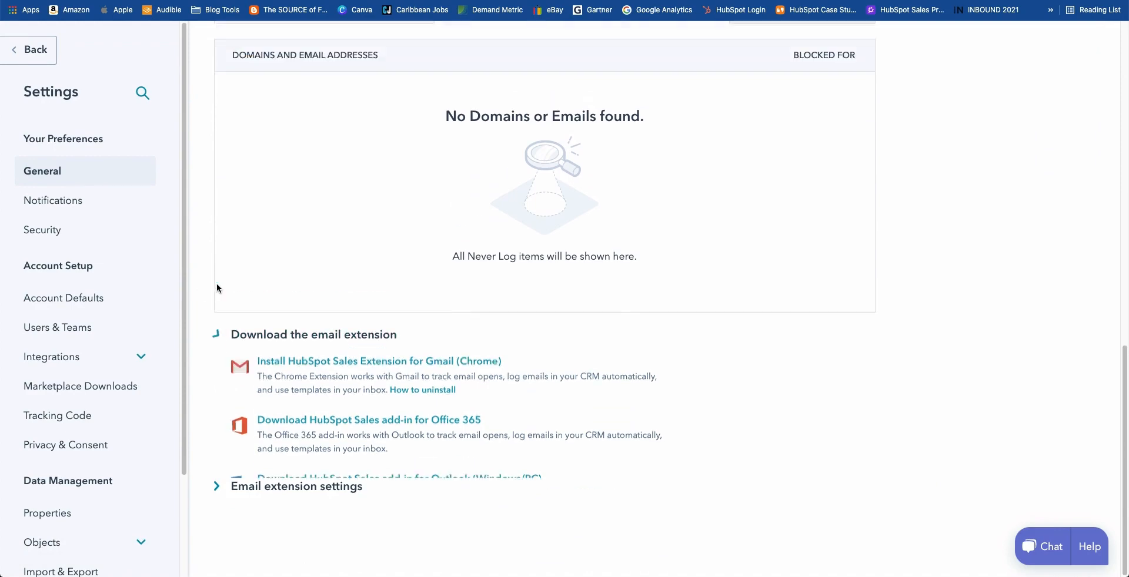
View the Calling preferences, then the Calendar preferences
scroll(324, 312, "up", 8)
scroll(323, 315, "up", 3)
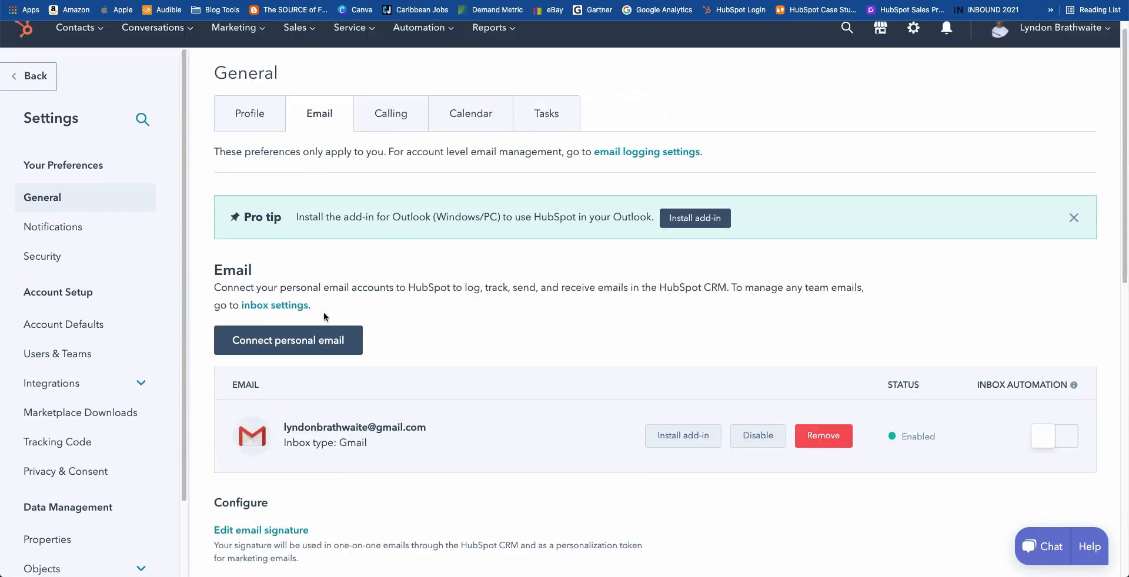
left_click(387, 130)
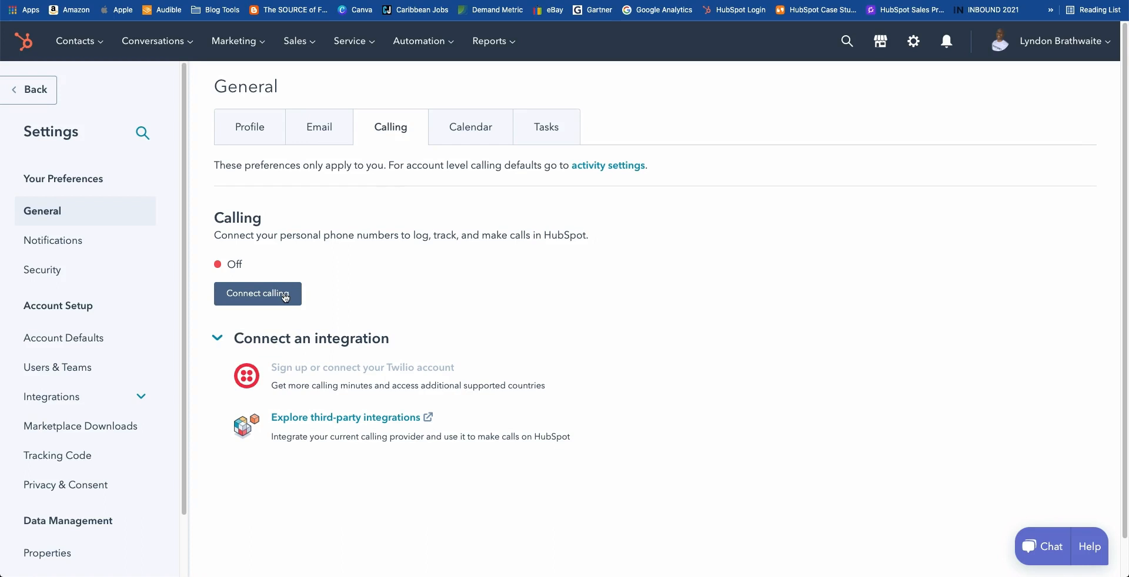
left_click(467, 137)
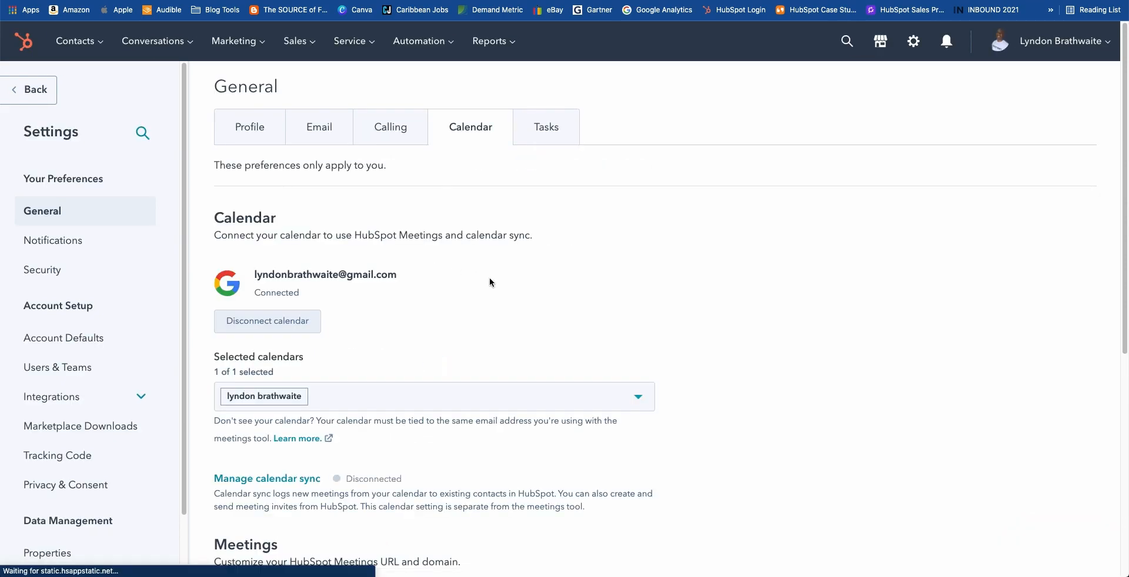
Examine the calendar connection, calendar sync, meetings URL, meeting domain, default meeting link and chat profile options in the Calendar preferences
scroll(489, 283, "down", 2)
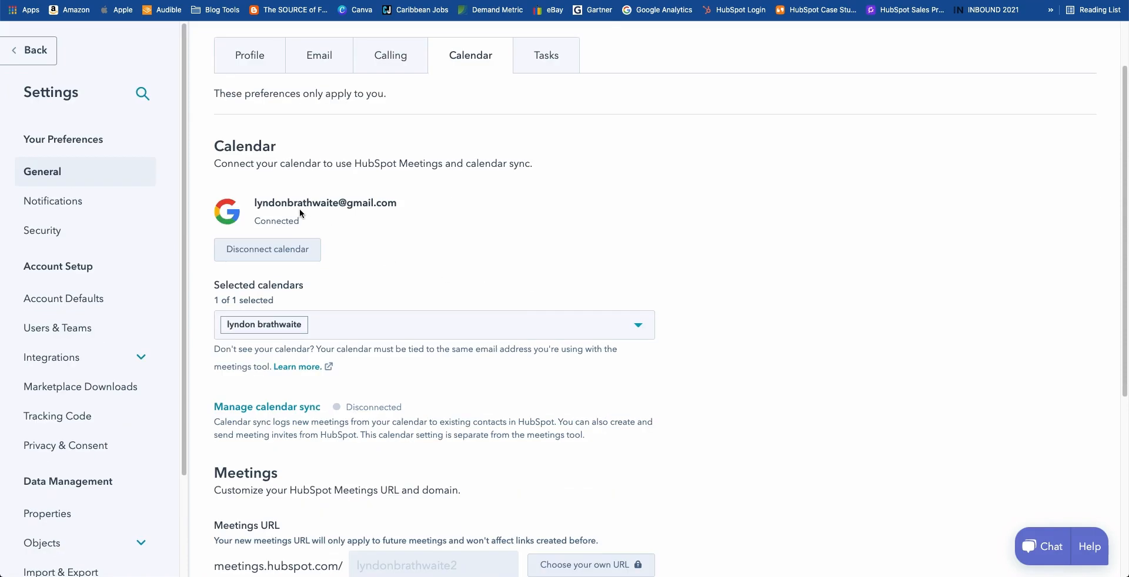
scroll(365, 351, "down", 2)
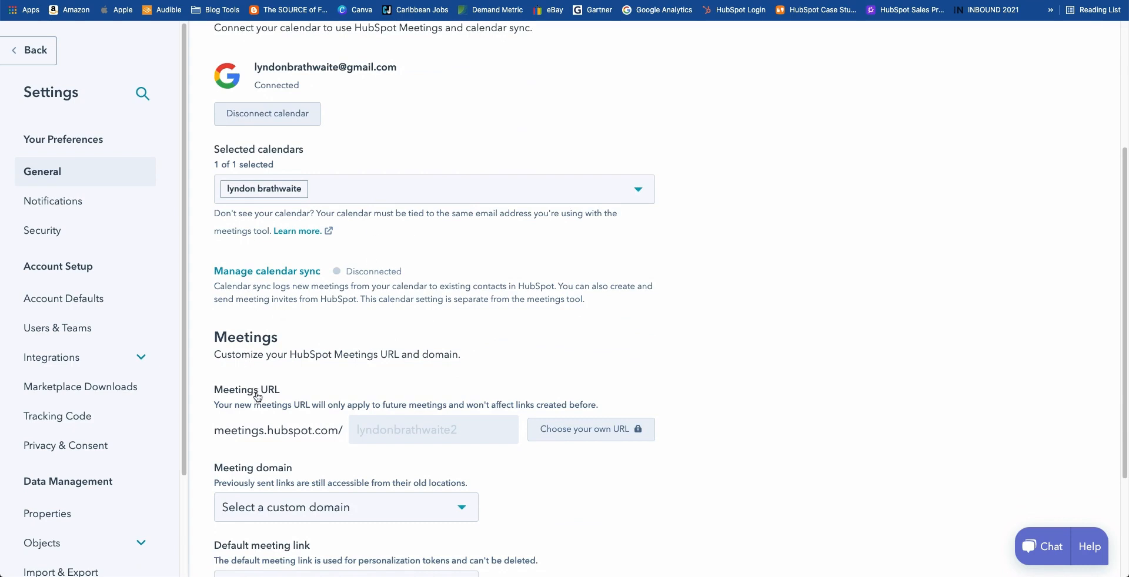
scroll(270, 400, "down", 3)
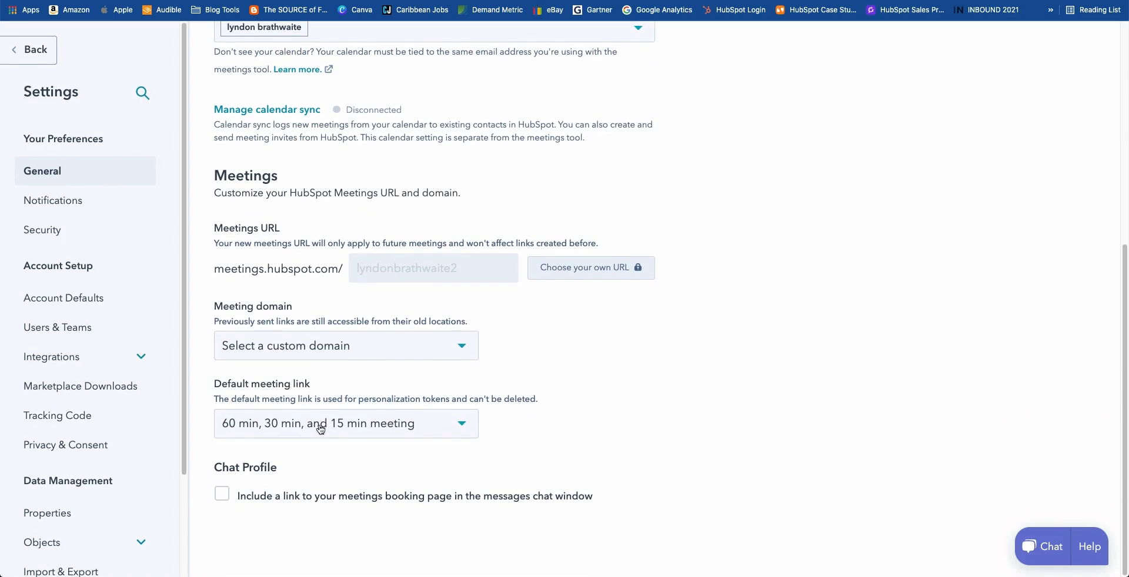
scroll(365, 400, "up", 7)
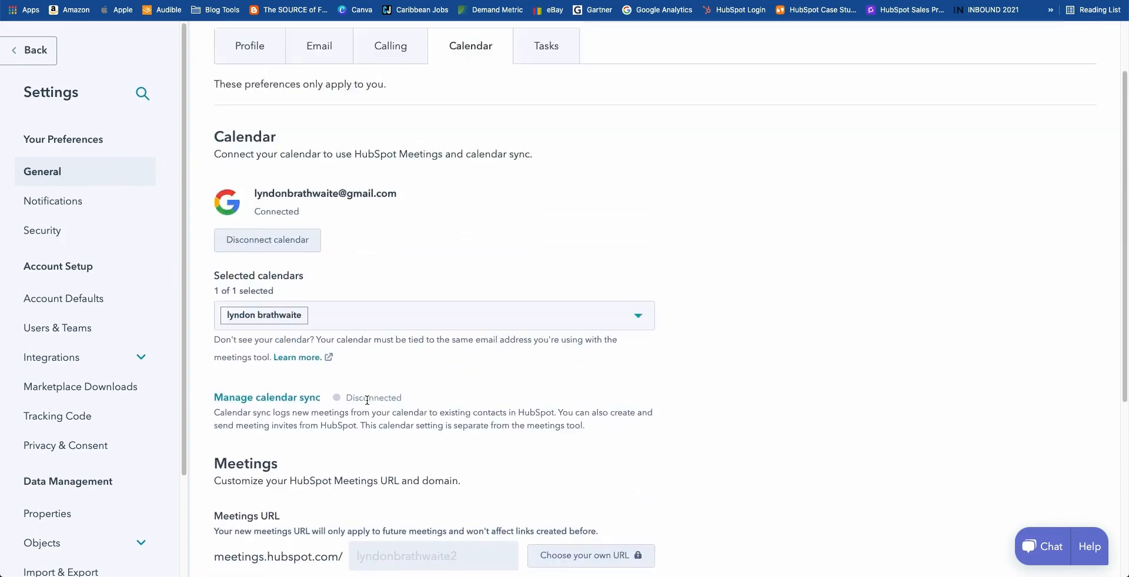
Open the Tasks preferences, review the default due date options and choose In 3 business days
left_click(557, 139)
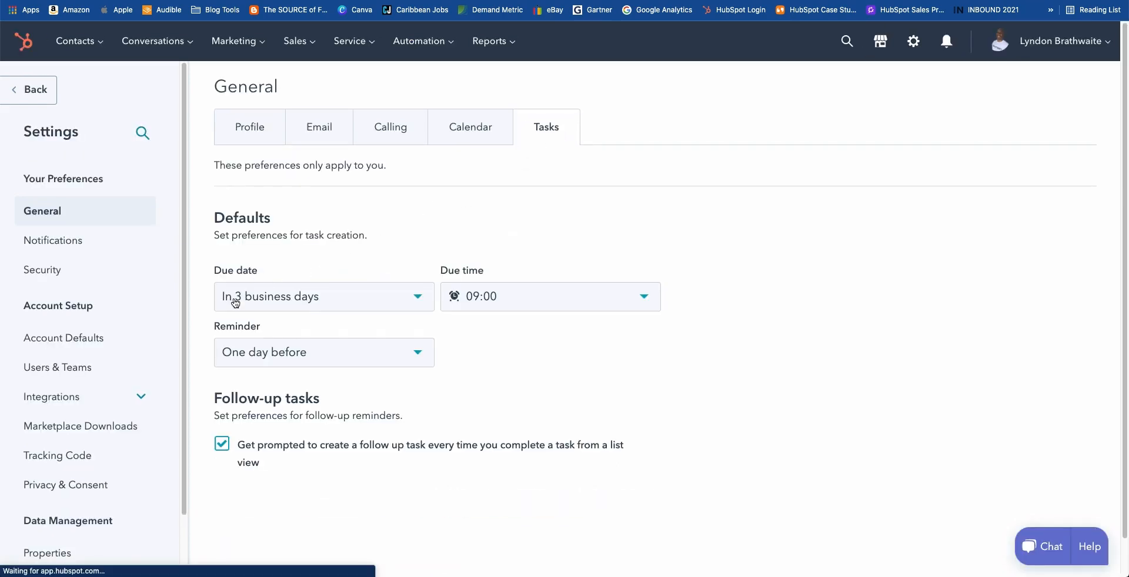
left_click(418, 303)
scroll(291, 347, "up", 1)
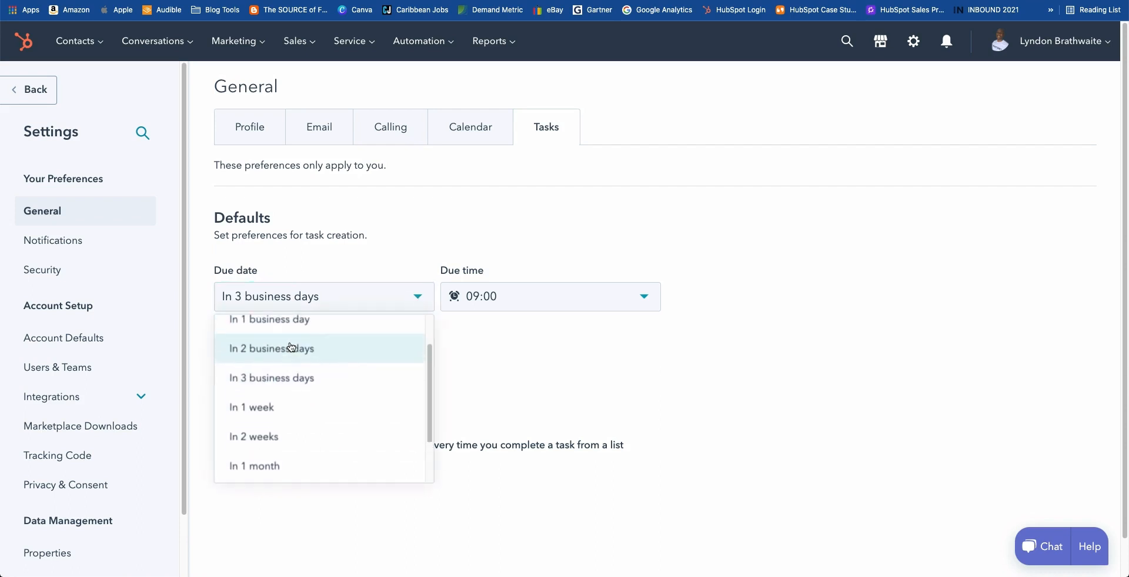
left_click(371, 374)
View the available default due times and reminder options for tasks, closing both lists without changing the selection
left_click(646, 301)
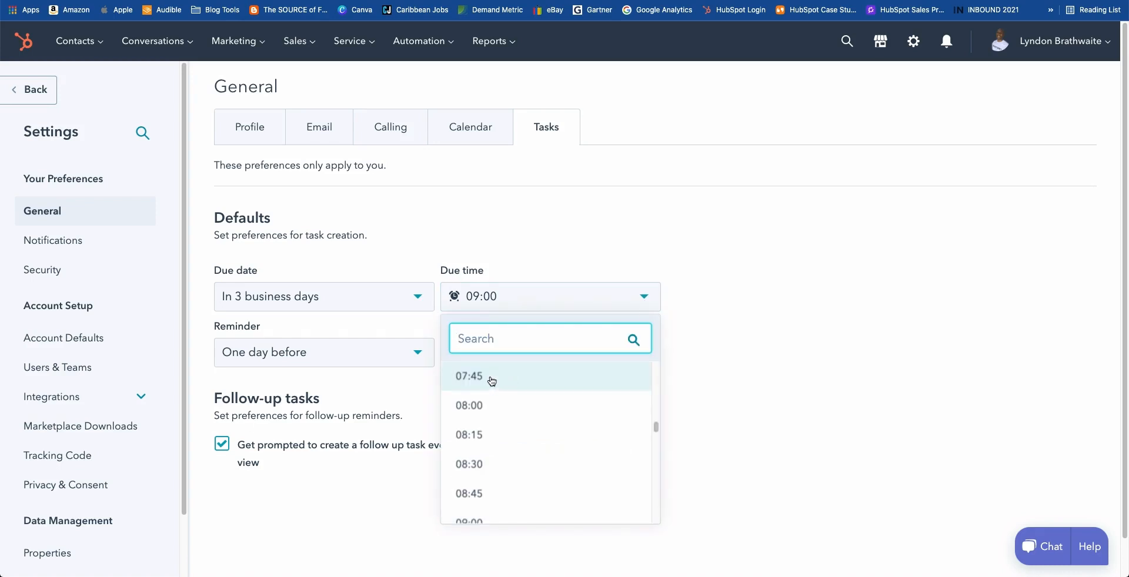
scroll(494, 380, "down", 2)
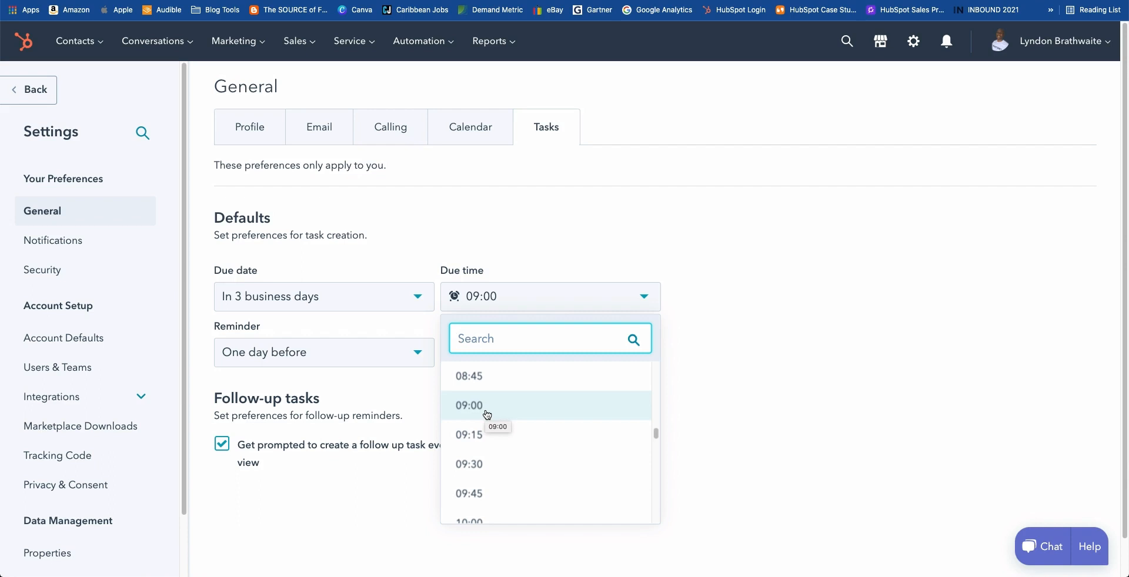
left_click(781, 398)
left_click(418, 355)
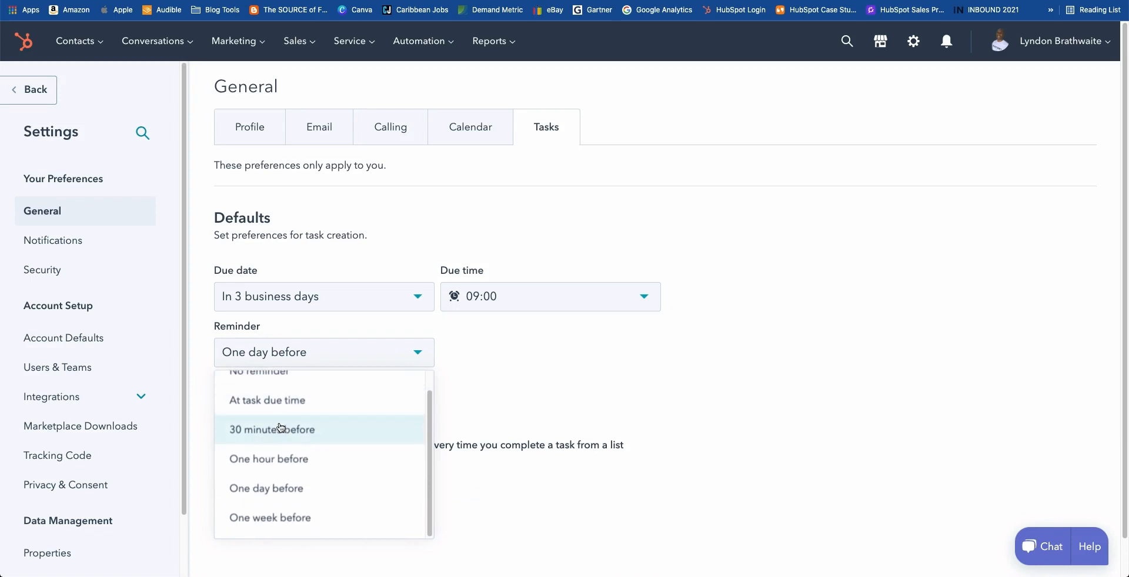
scroll(465, 371, "down", 1)
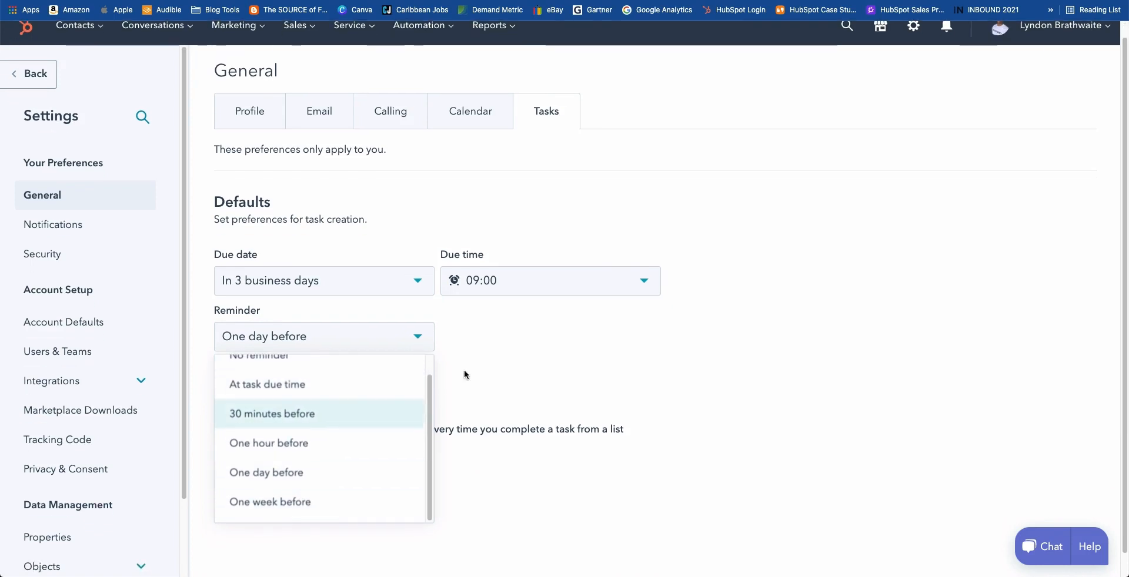
left_click(463, 369)
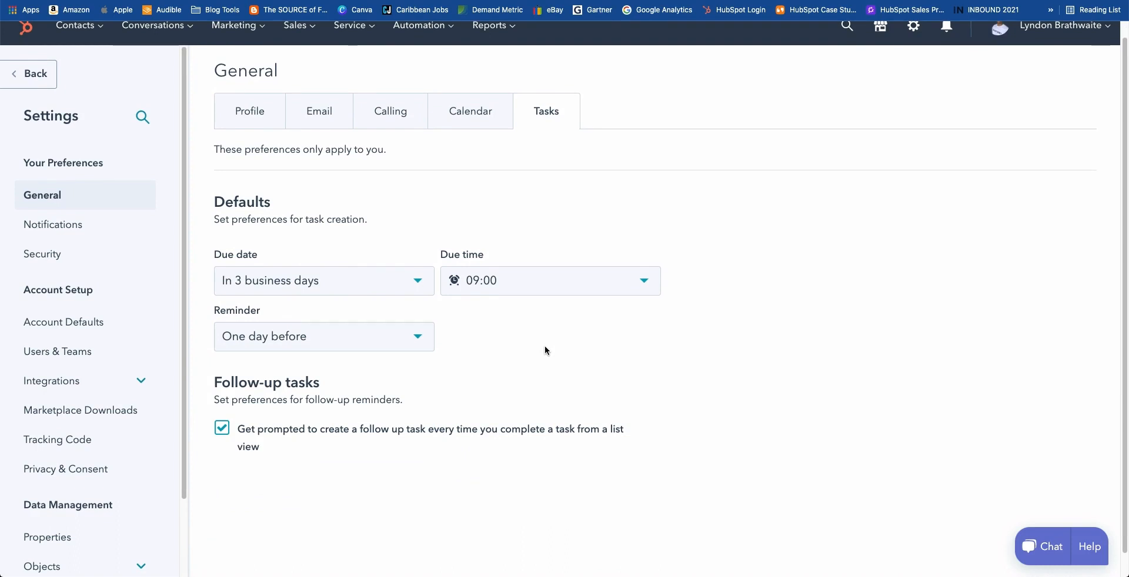